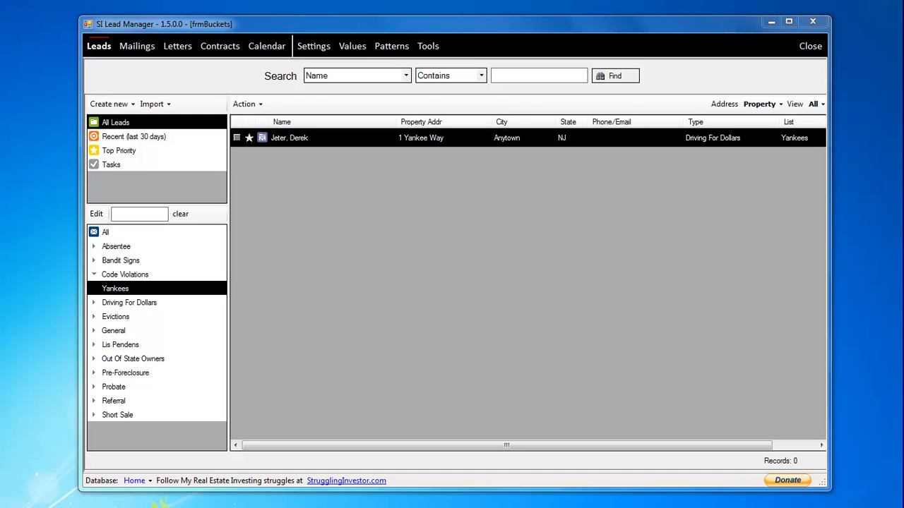
# - Switch to Excel, open the Example Leads - Yankees workbook and shrink its window to fit all the lead columns on screen
pyautogui.press('super')
pyautogui.press('Return')
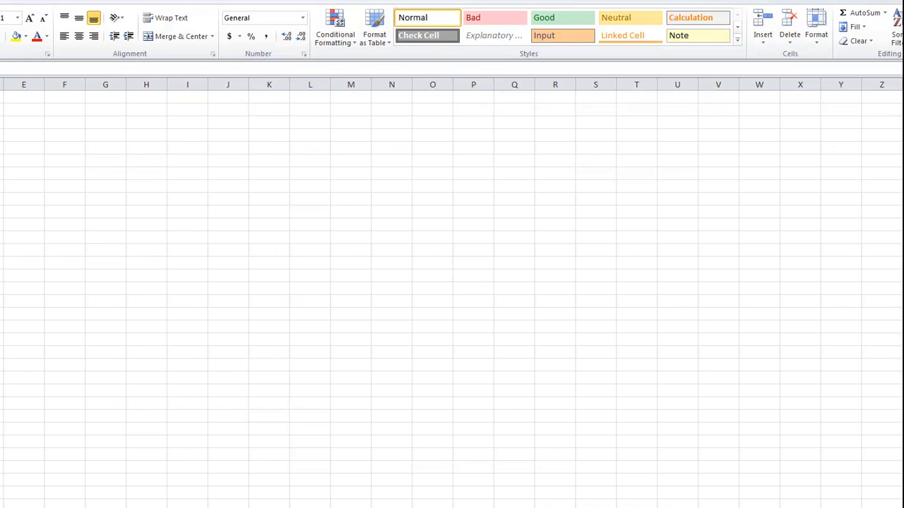
pyautogui.hotkey('alt', 'f')
pyautogui.click(22, 51)
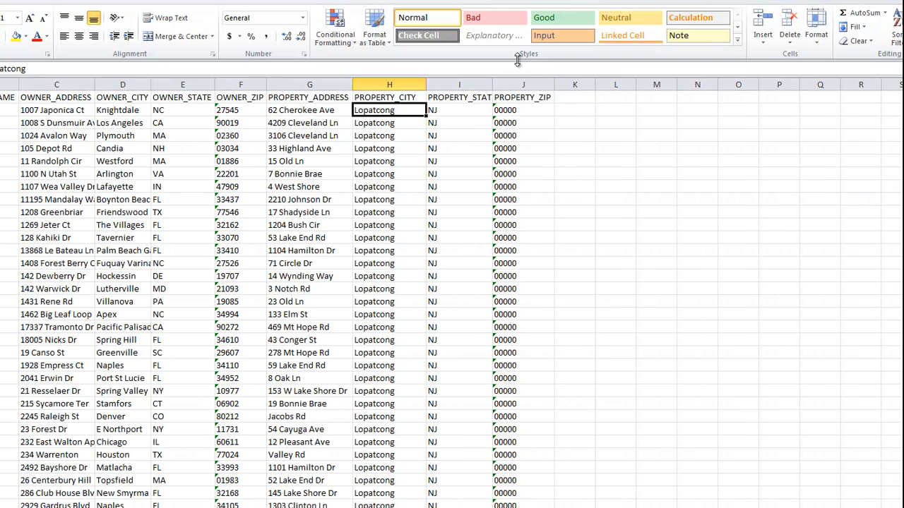
pyautogui.doubleClick(584, 0)
pyautogui.moveTo(489, 51); pyautogui.dragTo(595, 33)
pyautogui.moveTo(715, 202); pyautogui.dragTo(884, 202)
pyautogui.moveTo(780, 32); pyautogui.dragTo(761, 30)
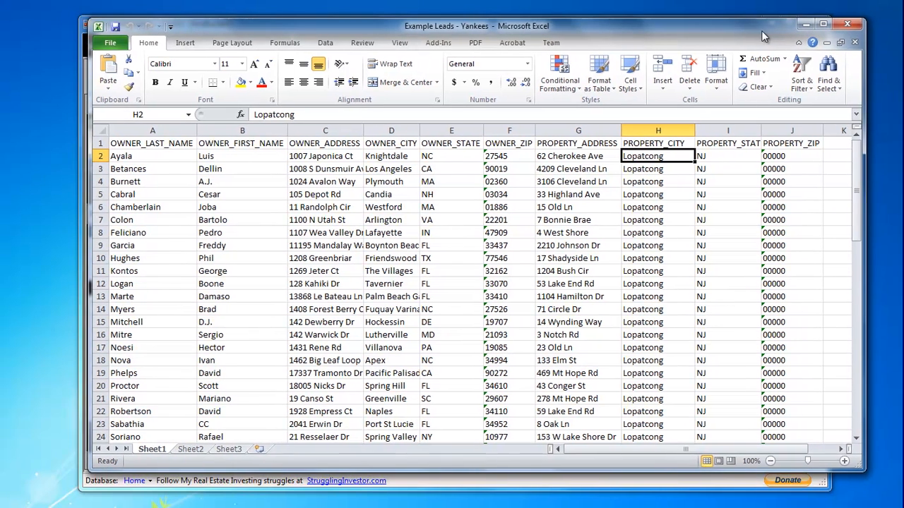
# - Examine the workbook's header row from OWNER_LAST_NAME through PROPERTY_ZIP, and return to SI Lead Manager
pyautogui.click(191, 145)
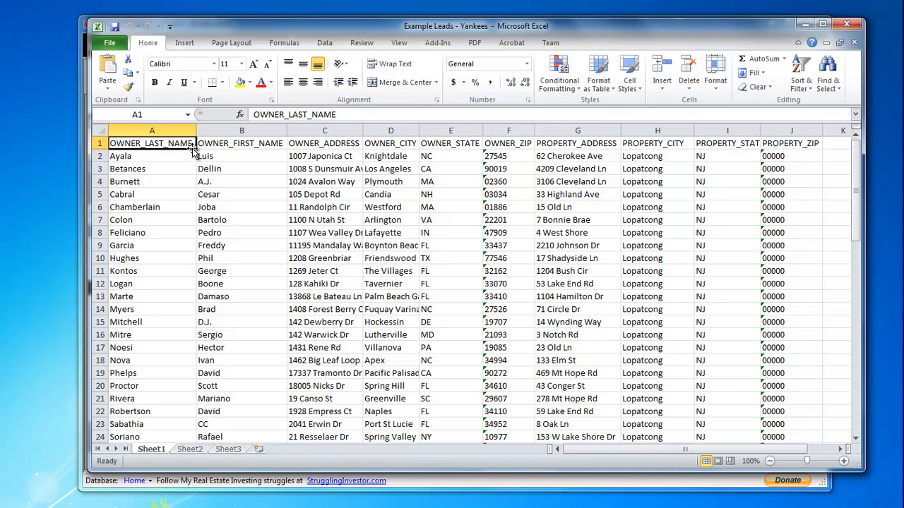
pyautogui.press('Right')
pyautogui.press('Right')
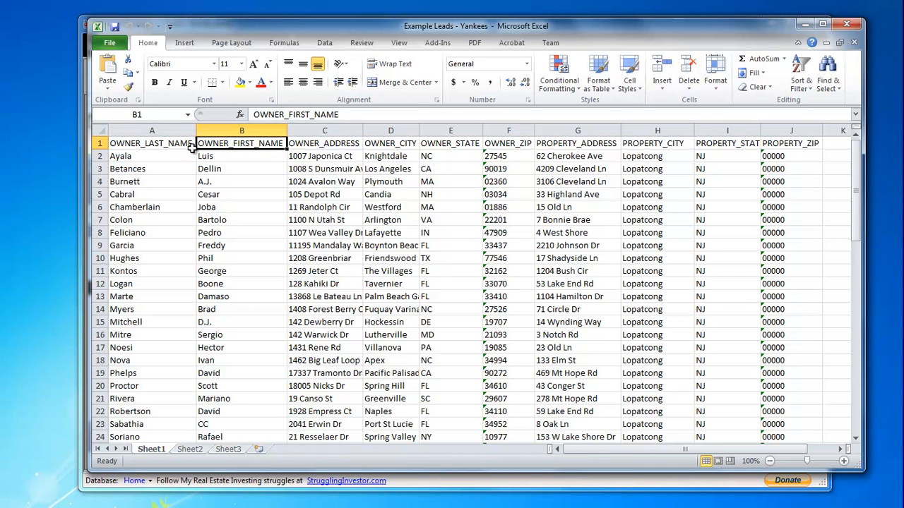
pyautogui.press('Right')
pyautogui.press('Right')
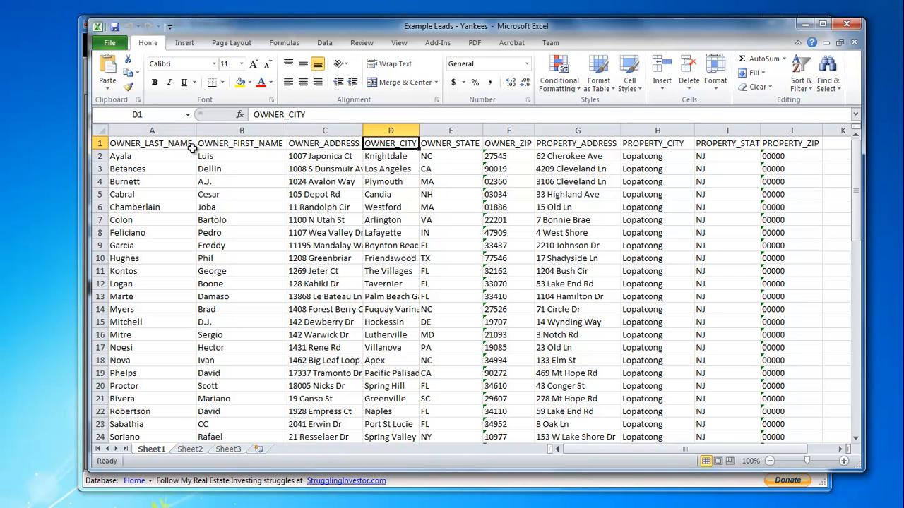
pyautogui.press('Right')
pyautogui.press('Right')
pyautogui.press('Right')
pyautogui.press('Right')
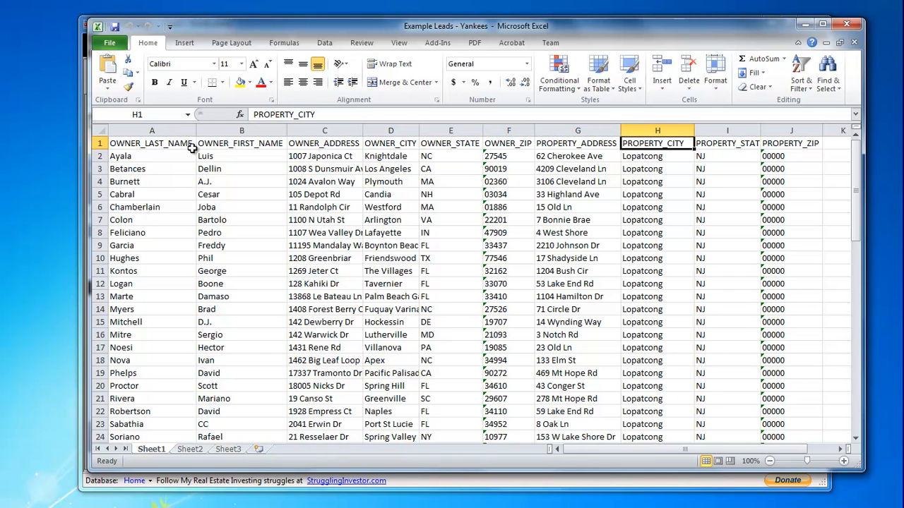
pyautogui.press('Right')
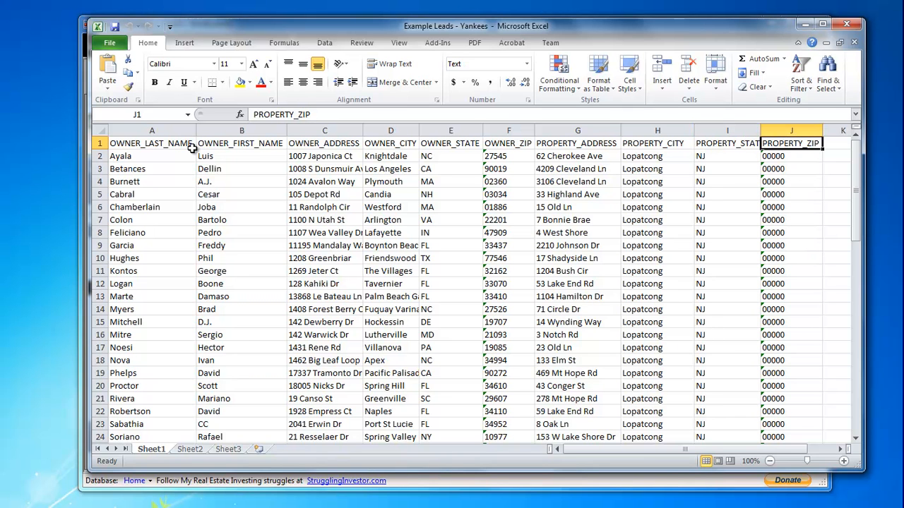
pyautogui.moveTo(856, 156)
pyautogui.mouseDown()
pyautogui.moveTo(856, 299)
pyautogui.moveTo(856, 148)
pyautogui.mouseUp()
pyautogui.click(841, 142)
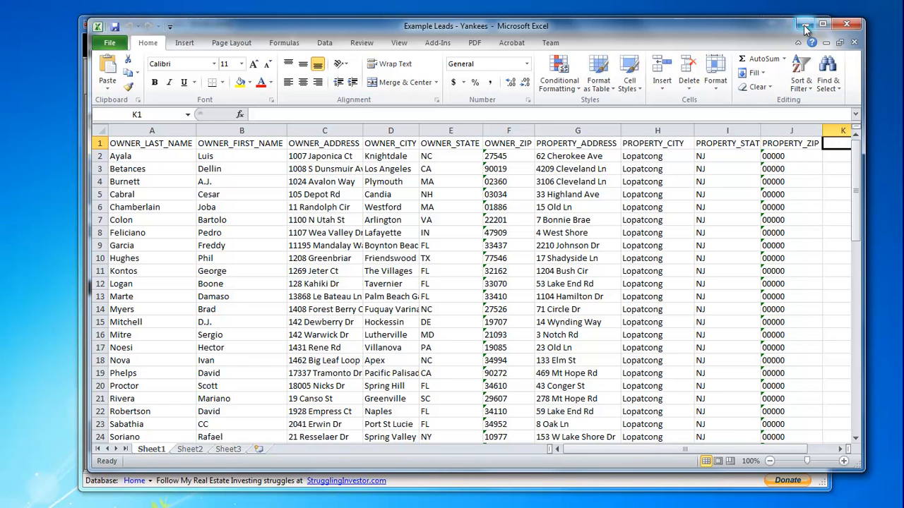
pyautogui.click(842, 26)
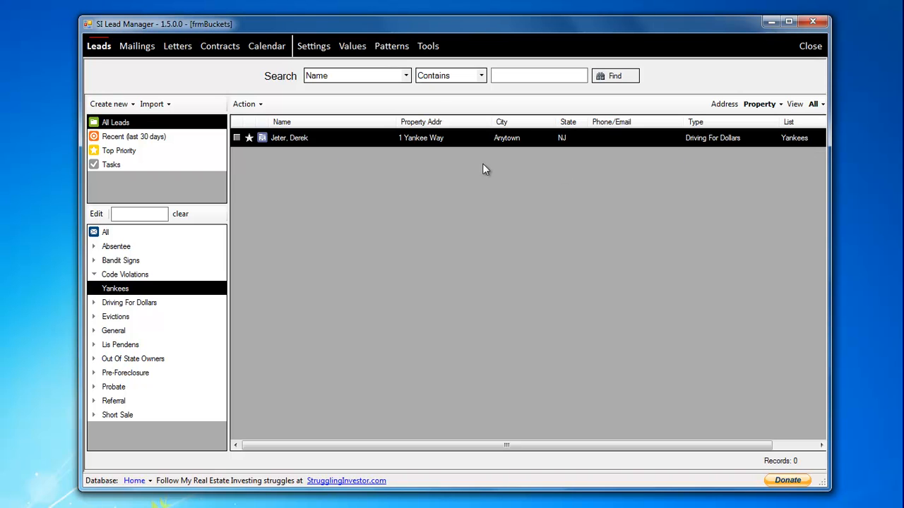
# - Start a lead import from Excel and choose the Excel 2007-2010 workbook Example Leads - Yankees as the import file
pyautogui.click(153, 106)
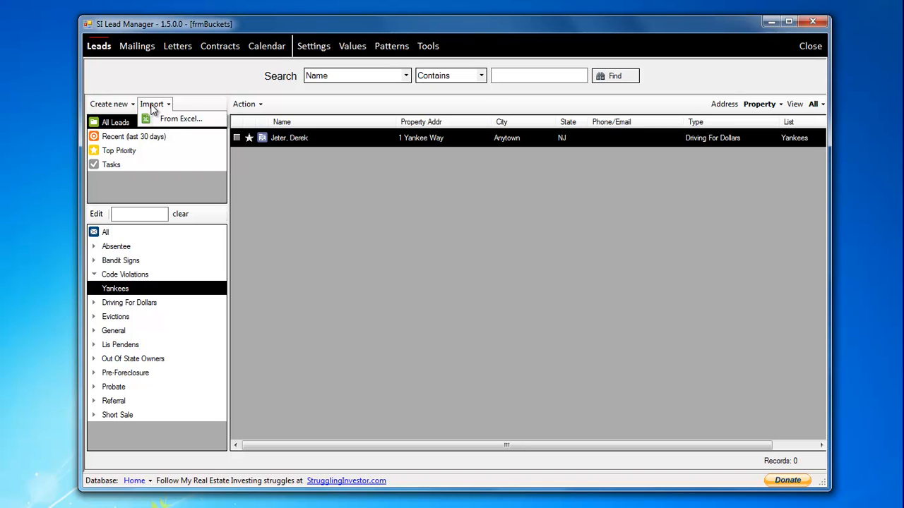
pyautogui.click(173, 120)
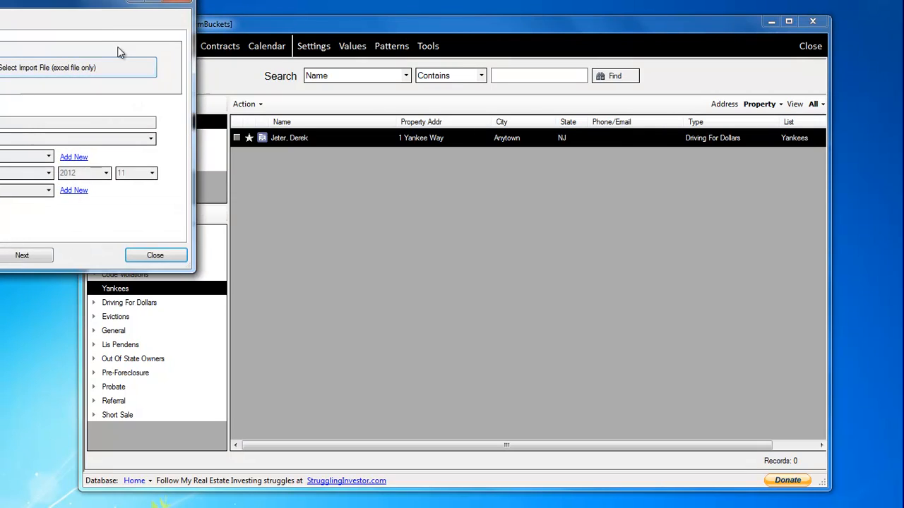
pyautogui.moveTo(84, 4); pyautogui.dragTo(537, 117)
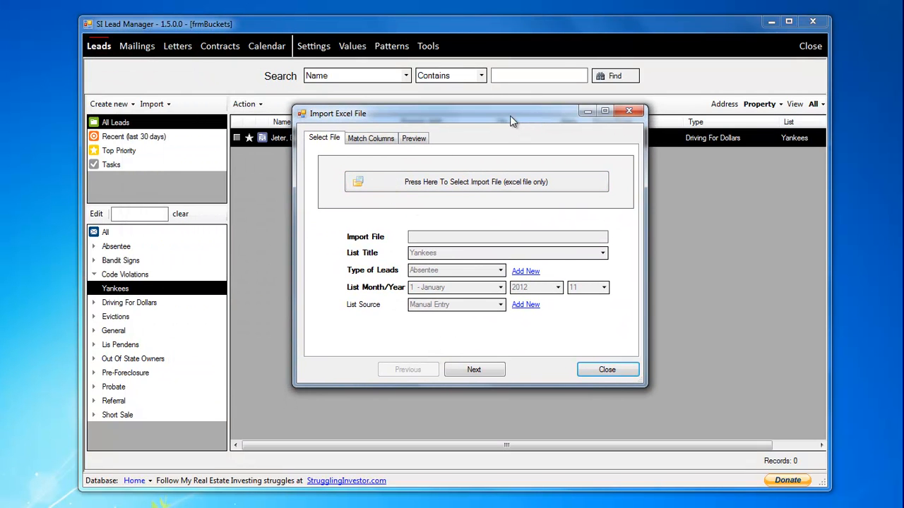
pyautogui.moveTo(510, 115); pyautogui.dragTo(516, 118)
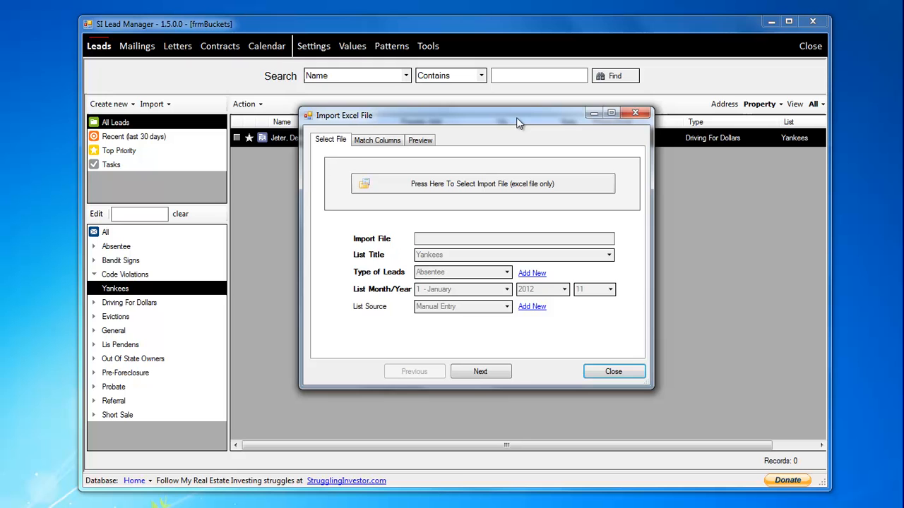
pyautogui.click(471, 184)
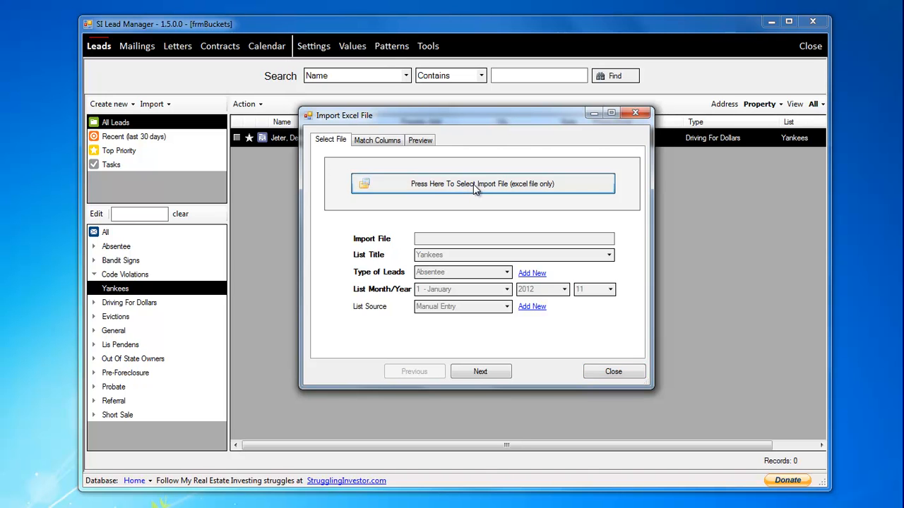
pyautogui.moveTo(516, 139); pyautogui.dragTo(391, 106)
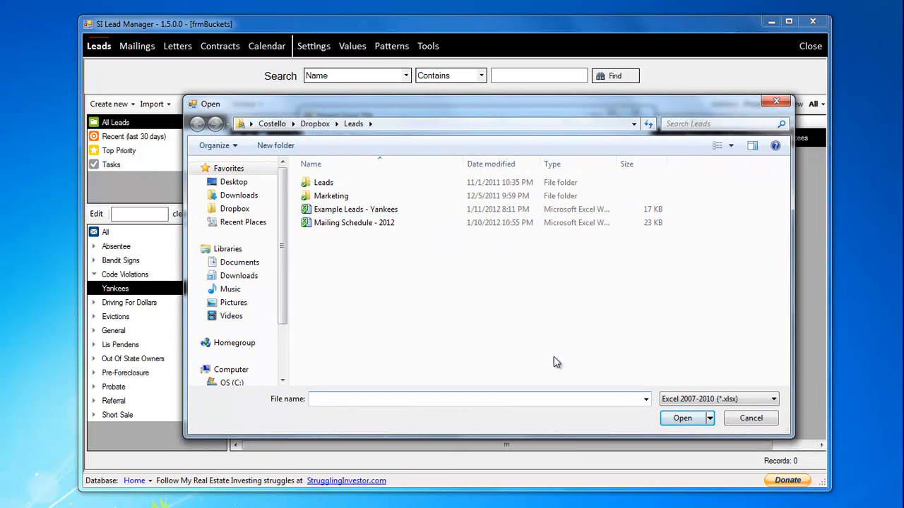
pyautogui.click(720, 399)
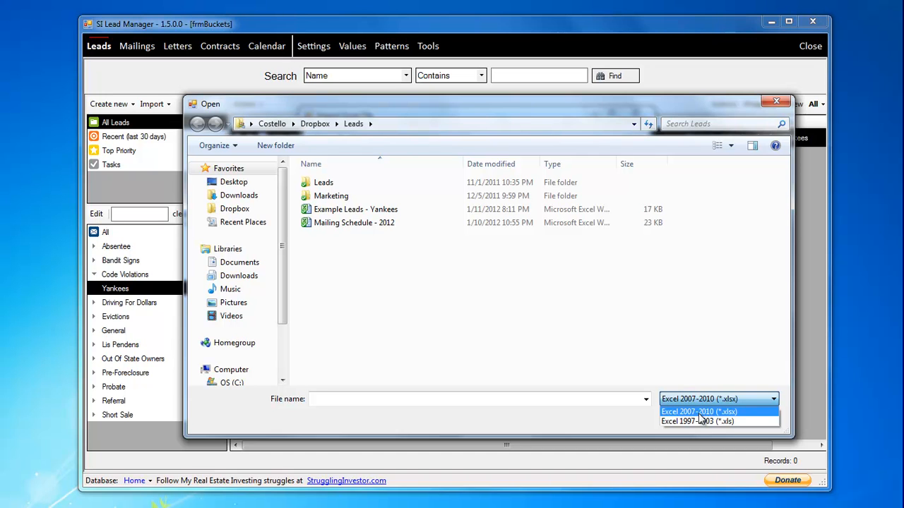
pyautogui.click(696, 373)
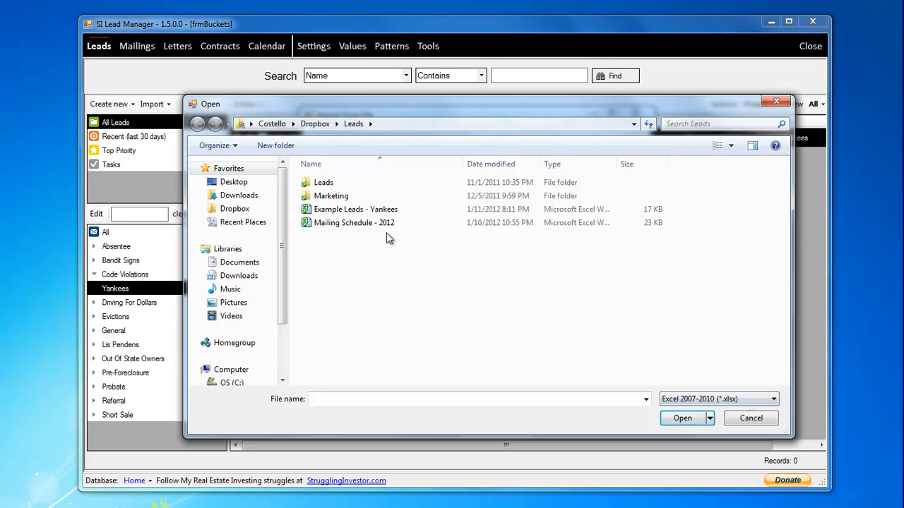
pyautogui.click(376, 211)
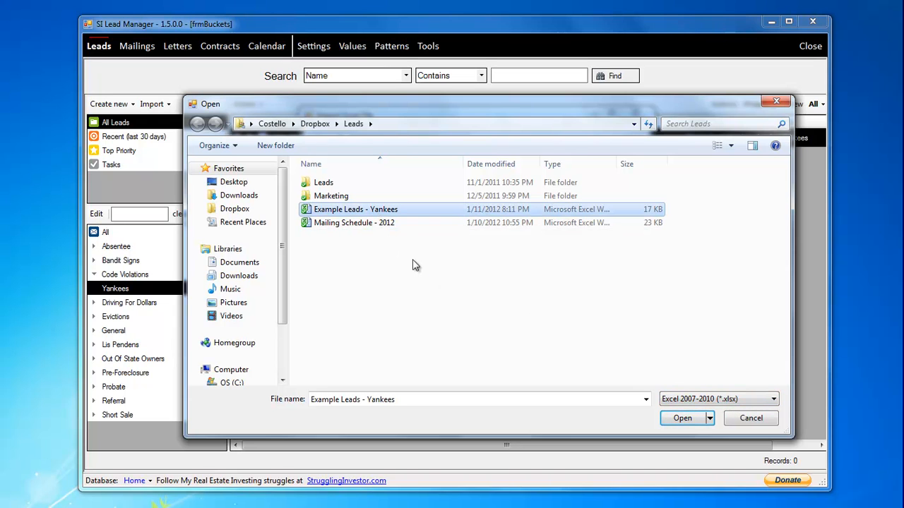
pyautogui.click(680, 419)
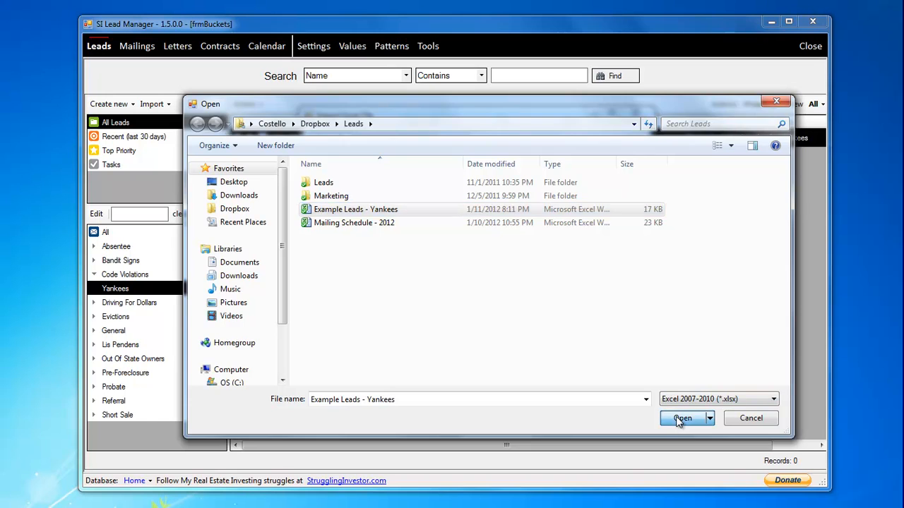
pyautogui.moveTo(475, 115); pyautogui.dragTo(430, 122)
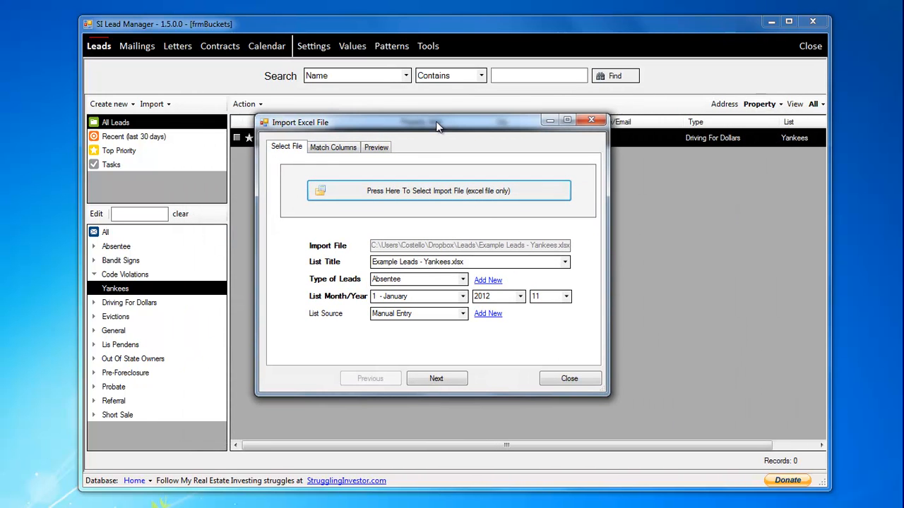
# - Title the import list Yankees - Imported with Code Violations as the type of leads, and continue to column matching
pyautogui.click(468, 262)
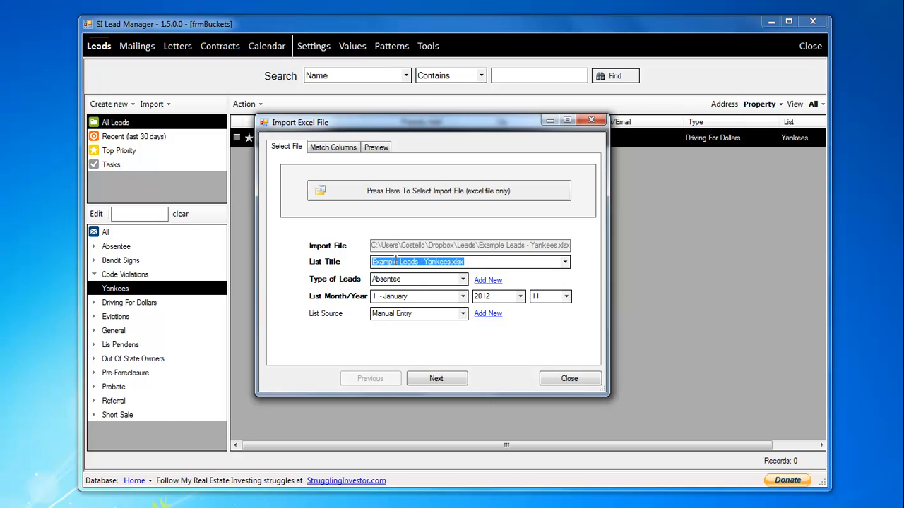
pyautogui.click(566, 263)
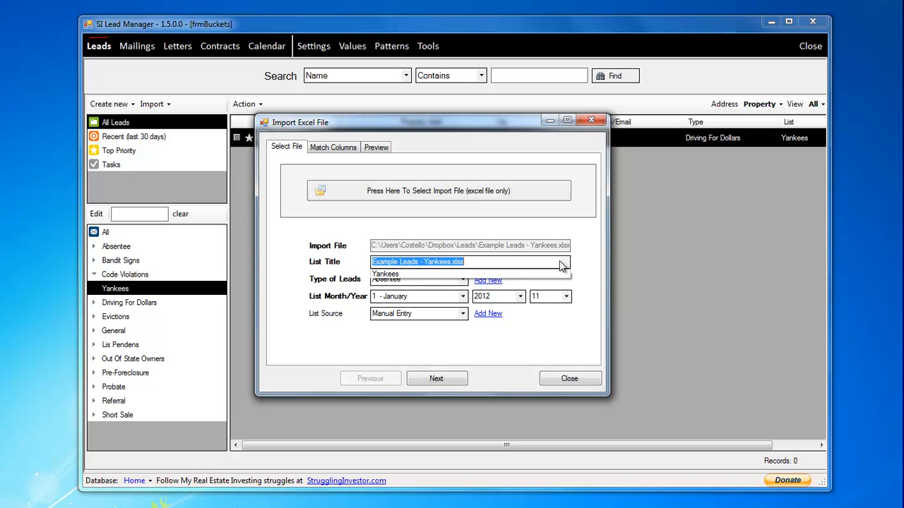
pyautogui.click(408, 275)
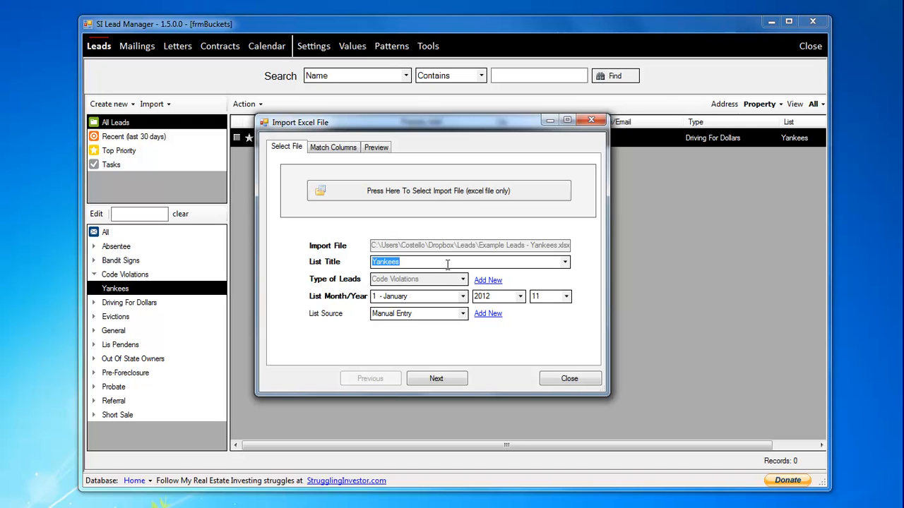
pyautogui.write('Yankee')
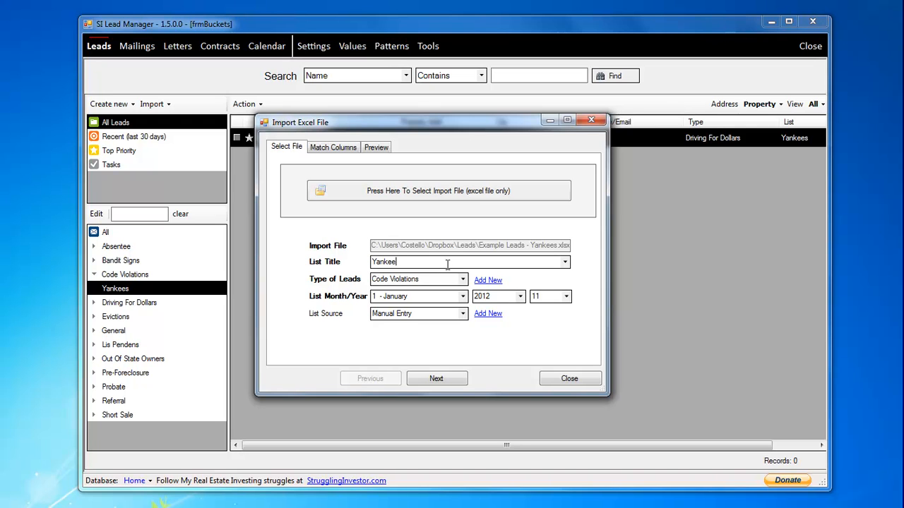
pyautogui.write('s - Imported')
pyautogui.click(438, 379)
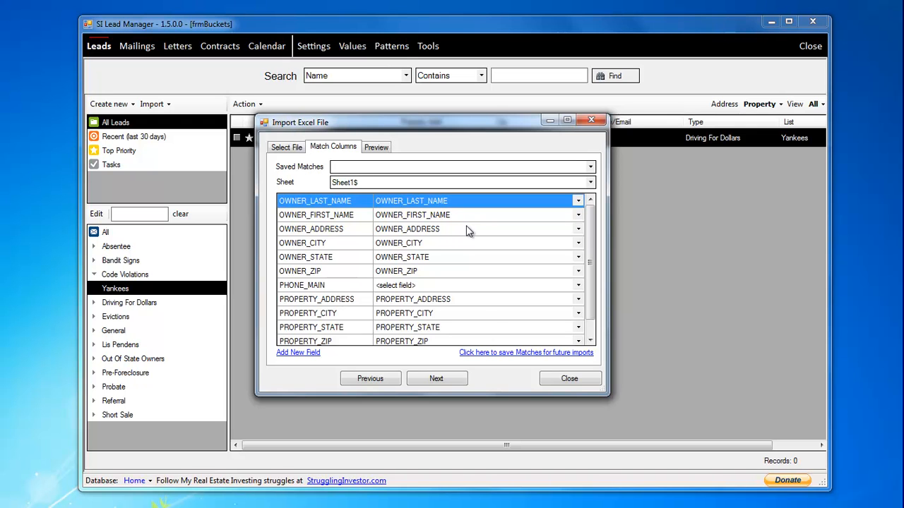
# - Try matching the OWNER_STATE field to the OWNER_ADDRESS column, and restore its match to OWNER_STATE
pyautogui.moveTo(591, 229)
pyautogui.mouseDown()
pyautogui.moveTo(593, 244)
pyautogui.moveTo(591, 223)
pyautogui.mouseUp()
pyautogui.moveTo(592, 288)
pyautogui.mouseDown()
pyautogui.moveTo(592, 298)
pyautogui.moveTo(592, 281)
pyautogui.mouseUp()
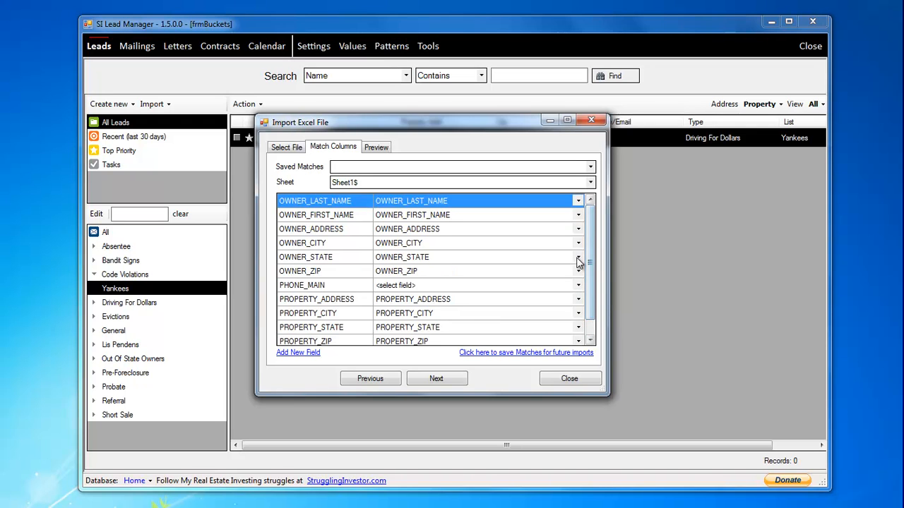
pyautogui.click(579, 257)
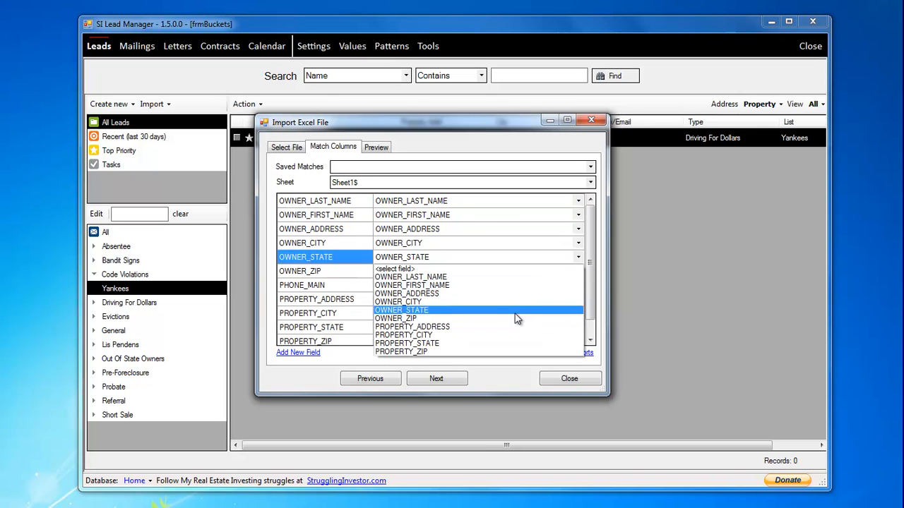
pyautogui.click(522, 295)
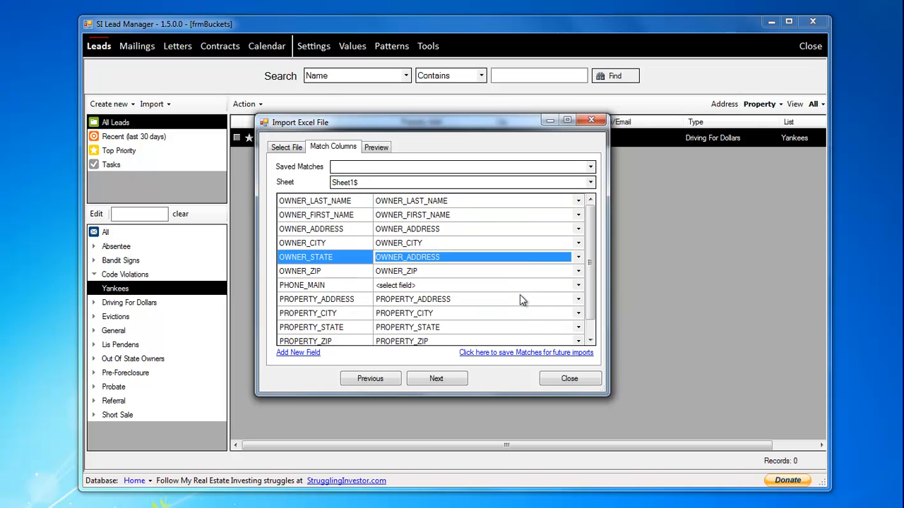
pyautogui.click(578, 257)
pyautogui.click(551, 311)
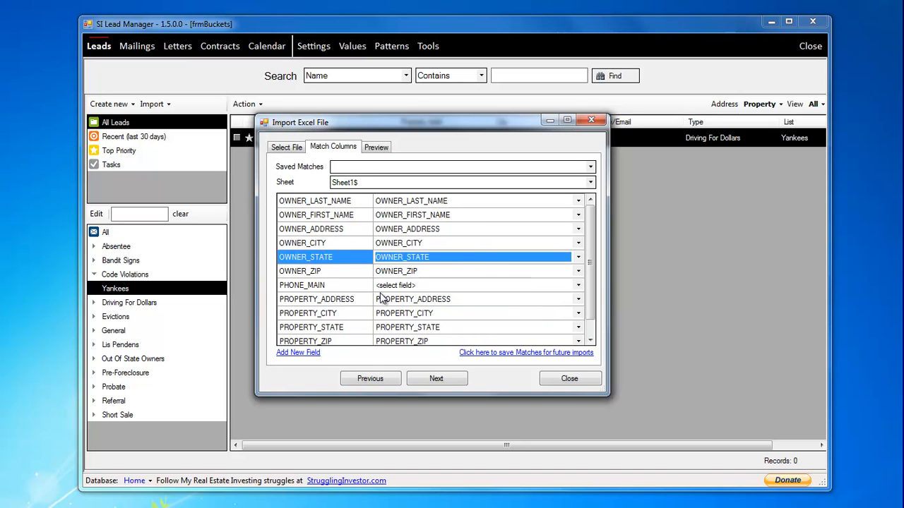
# - Accept the column matches, review the record preview, and import the file with the duplicate property address check enabled
pyautogui.click(448, 379)
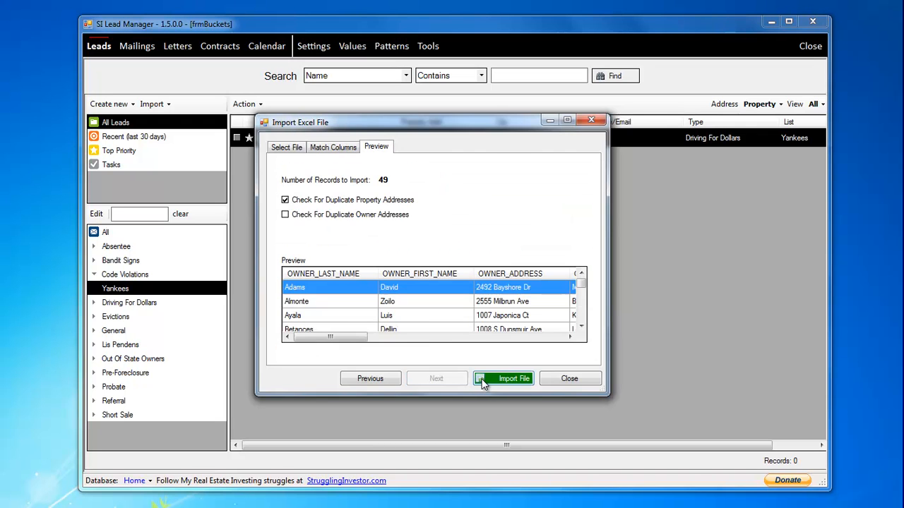
pyautogui.moveTo(499, 128); pyautogui.dragTo(525, 121)
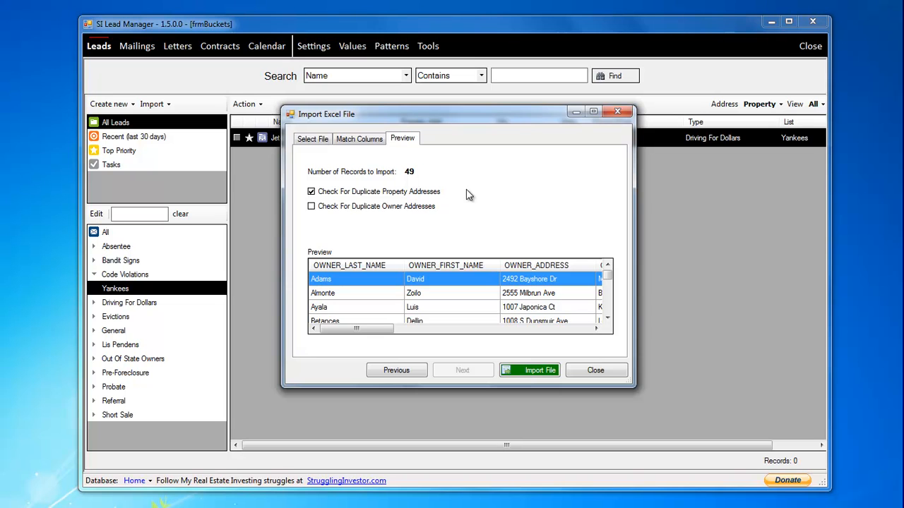
pyautogui.moveTo(374, 331)
pyautogui.mouseDown()
pyautogui.moveTo(579, 334)
pyautogui.moveTo(360, 334)
pyautogui.mouseUp()
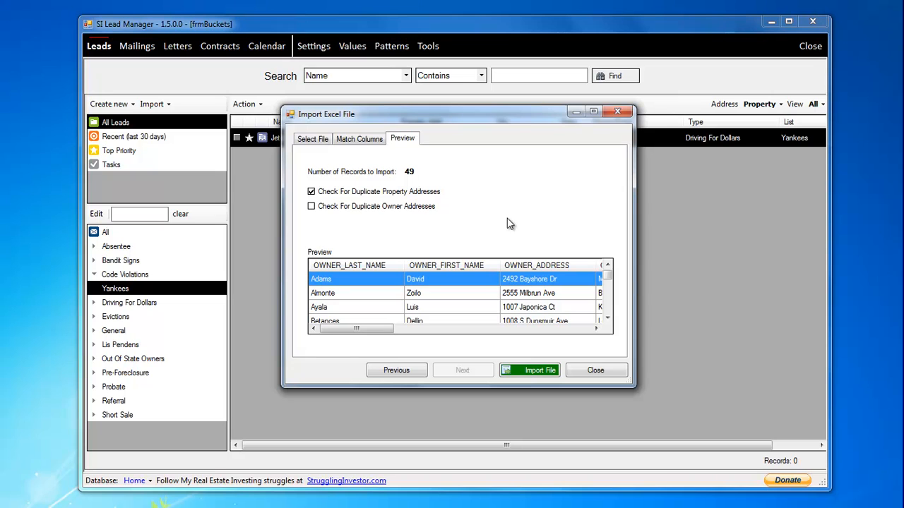
pyautogui.click(533, 376)
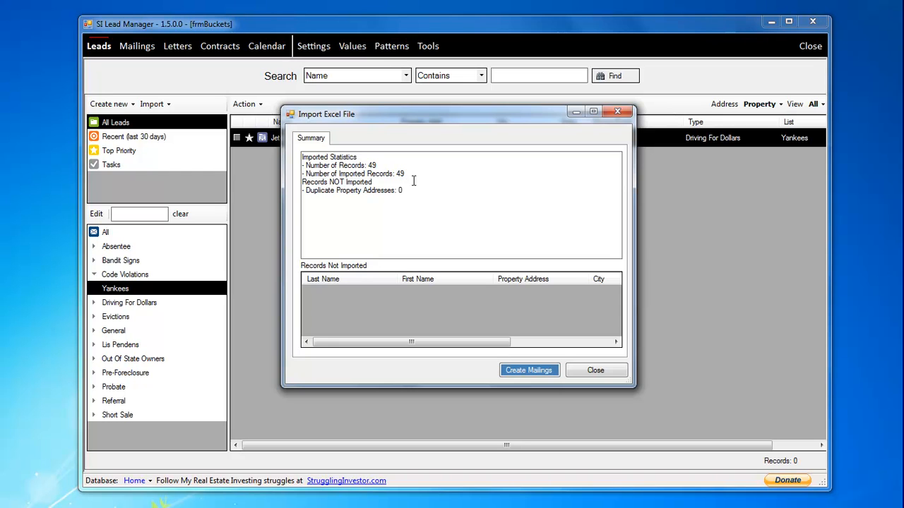
# - Review the import summary for duplicate property addresses, close it, and display all leads under Code Violations
pyautogui.moveTo(414, 192); pyautogui.dragTo(398, 191)
pyautogui.click(407, 240)
pyautogui.click(596, 370)
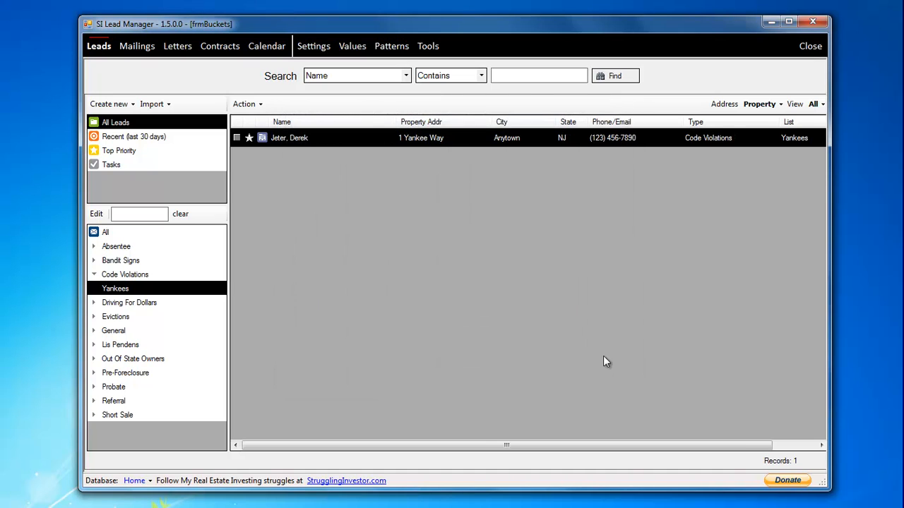
pyautogui.click(95, 275)
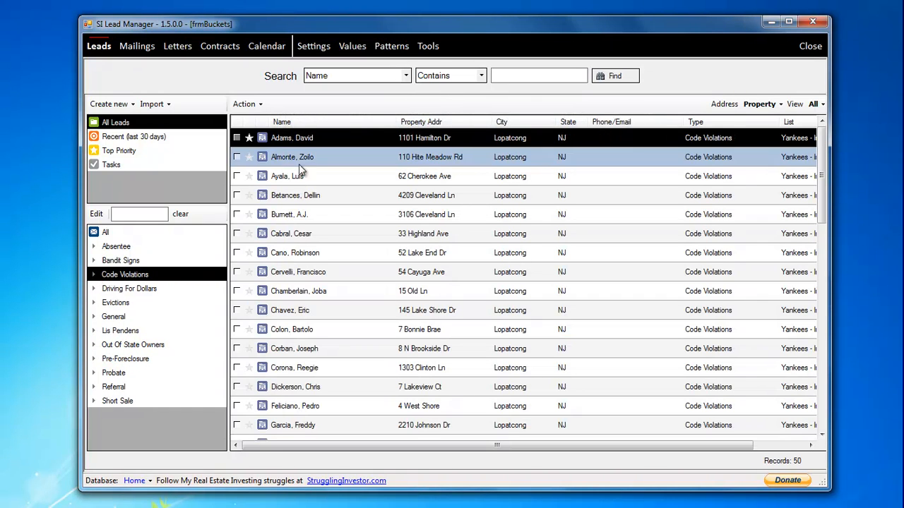
# - Look through all Code Violations leads, and display its Yankees - Imported and Yankees lists one after the other
pyautogui.scroll(-5, 394, 182)
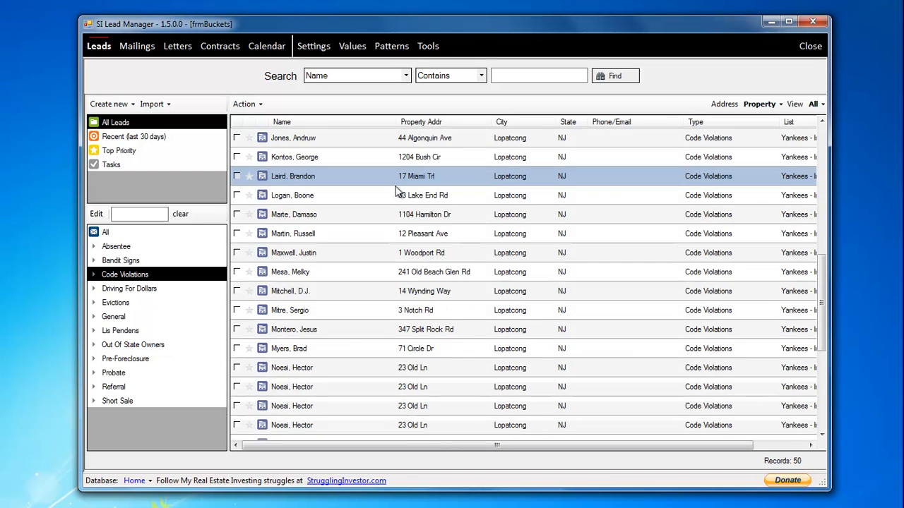
pyautogui.scroll(1, 395, 192)
pyautogui.click(94, 275)
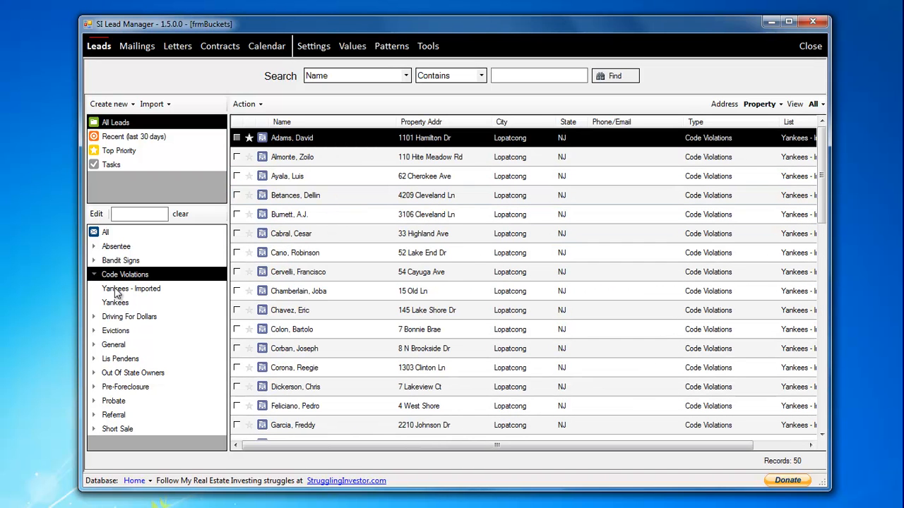
pyautogui.click(120, 290)
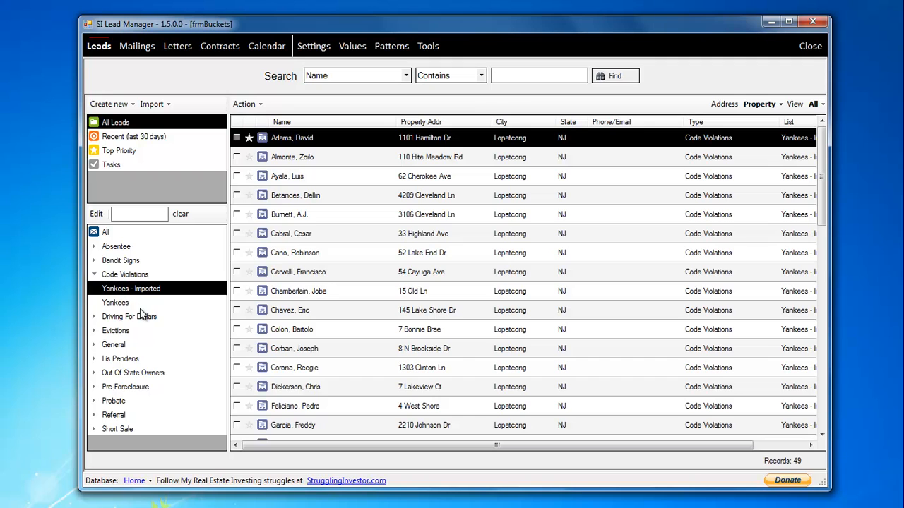
pyautogui.click(117, 304)
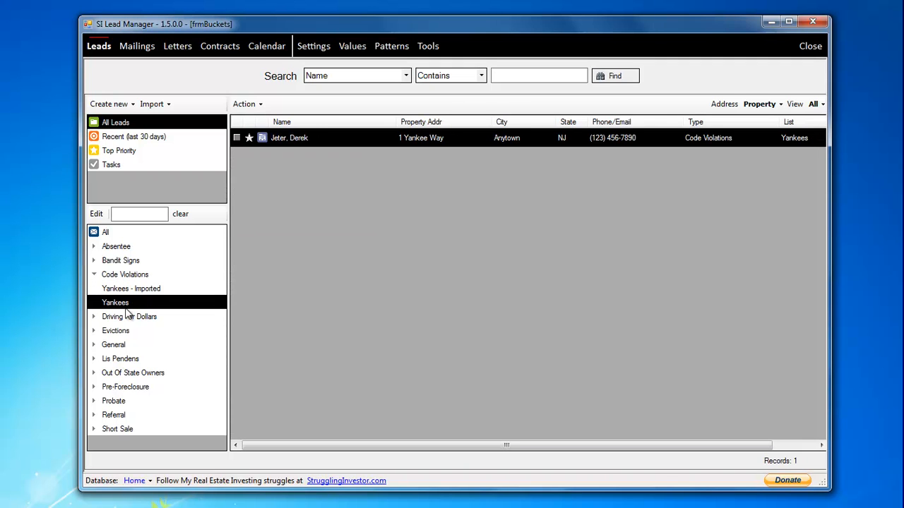
# - Return to the Yankees - Imported list under Code Violations and look through its leads from start to end
pyautogui.click(125, 290)
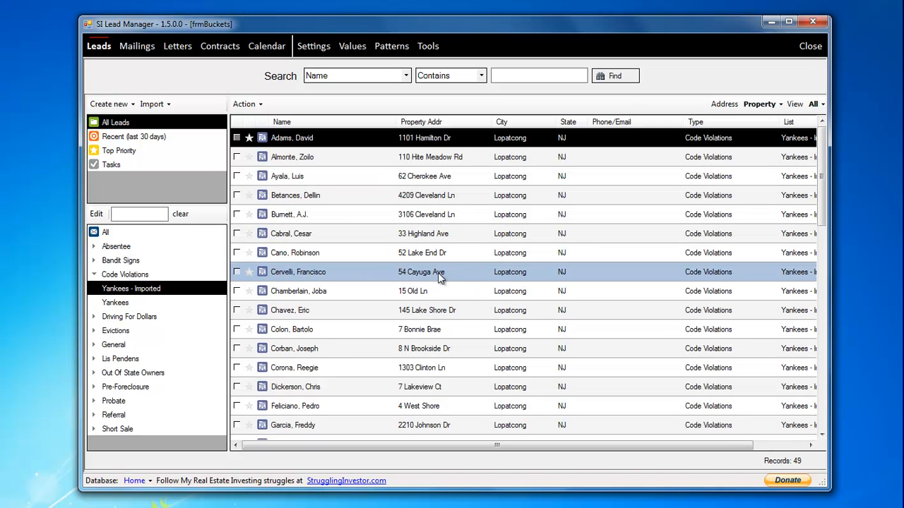
pyautogui.scroll(-5, 396, 223)
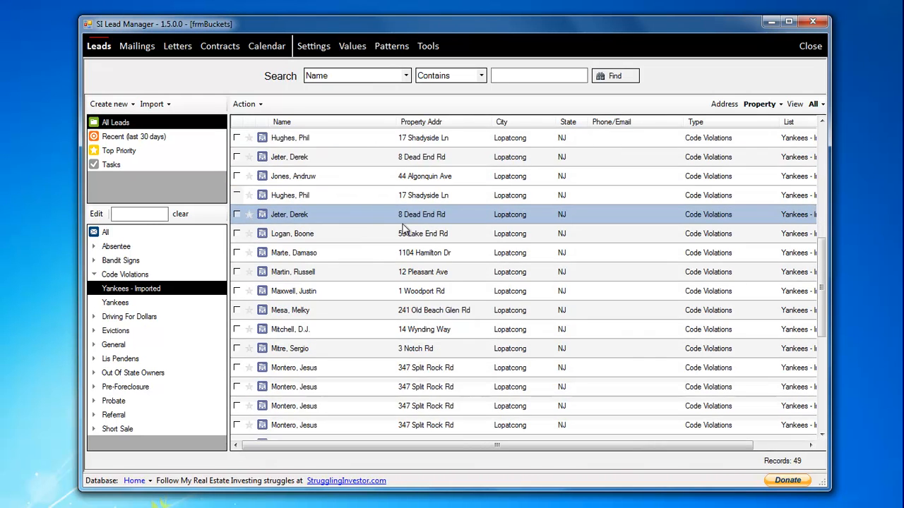
pyautogui.scroll(-7, 395, 223)
pyautogui.scroll(12, 438, 239)
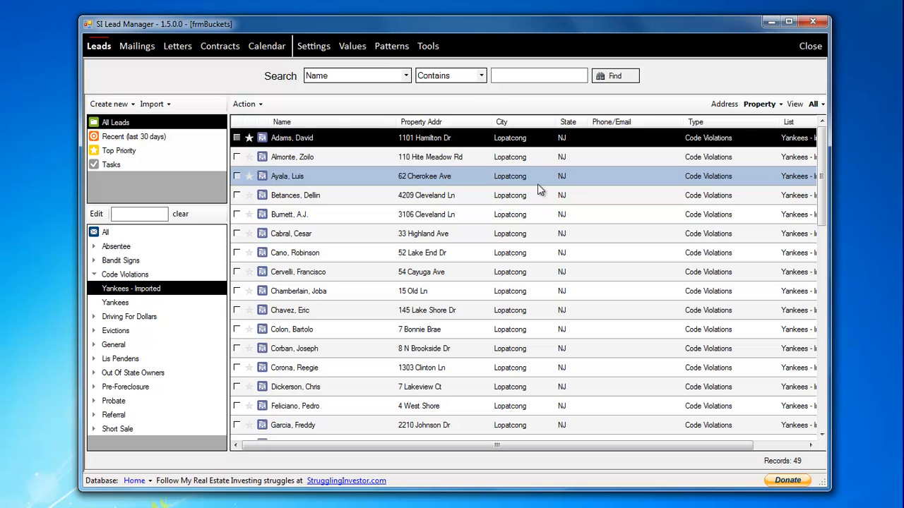
# - Search the leads for names containing Jeter
pyautogui.click(515, 71)
pyautogui.write('Jeter')
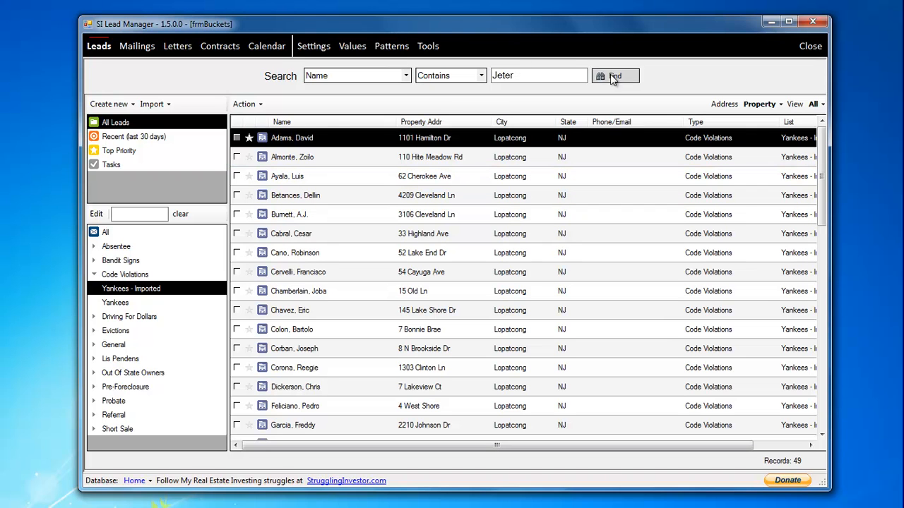
pyautogui.click(612, 76)
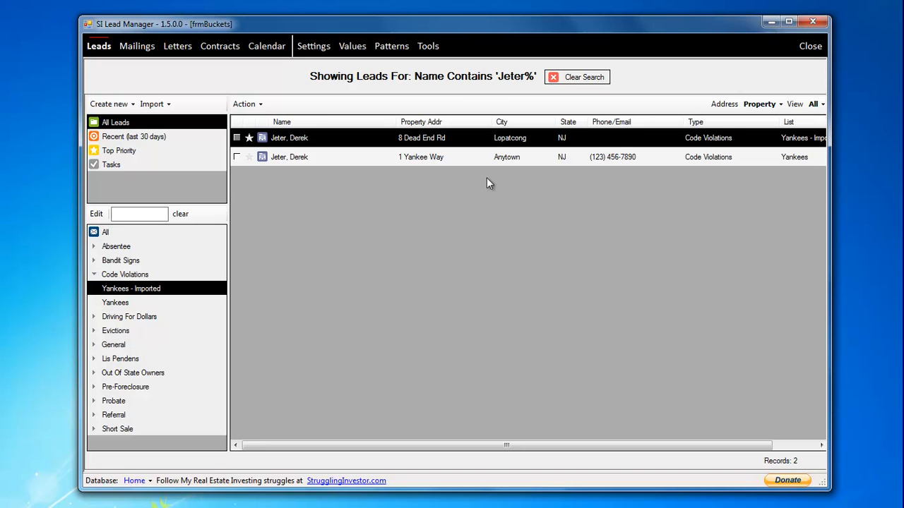